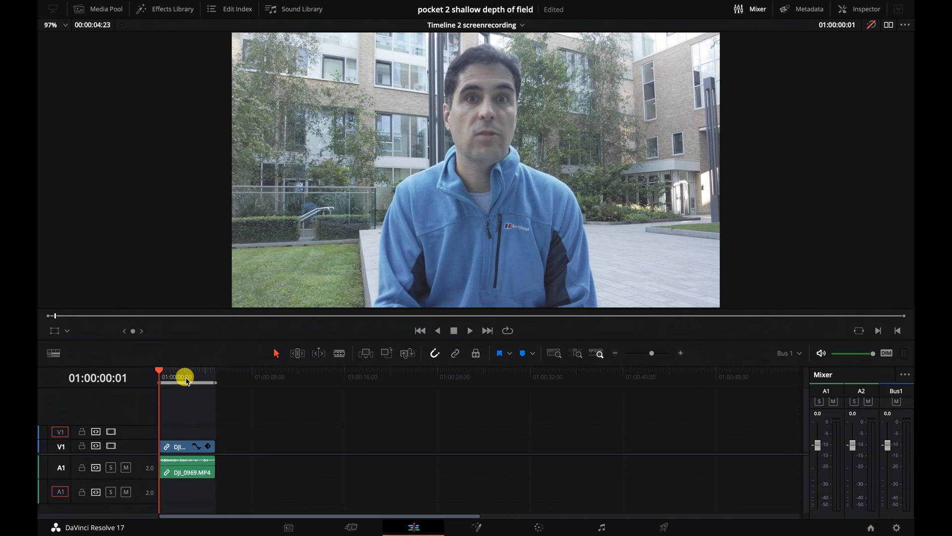
Move the playhead to the start of the timeline and switch to the Color page with the Open FX library hidden
drag(187, 380, 135, 372)
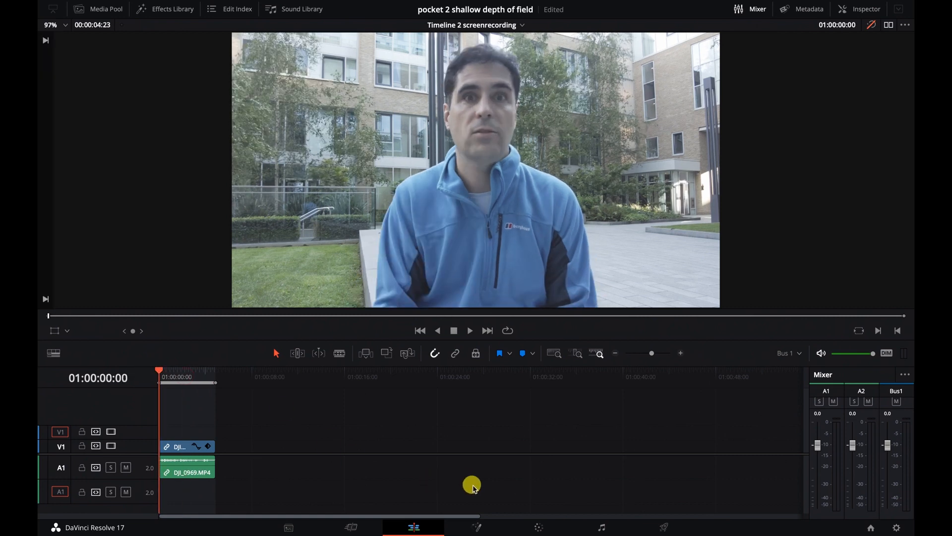
click(541, 526)
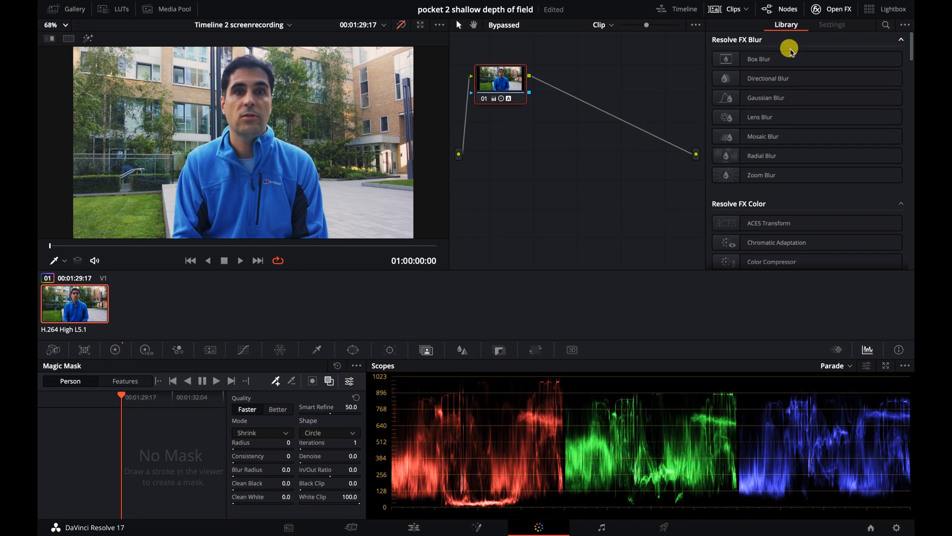
click(833, 8)
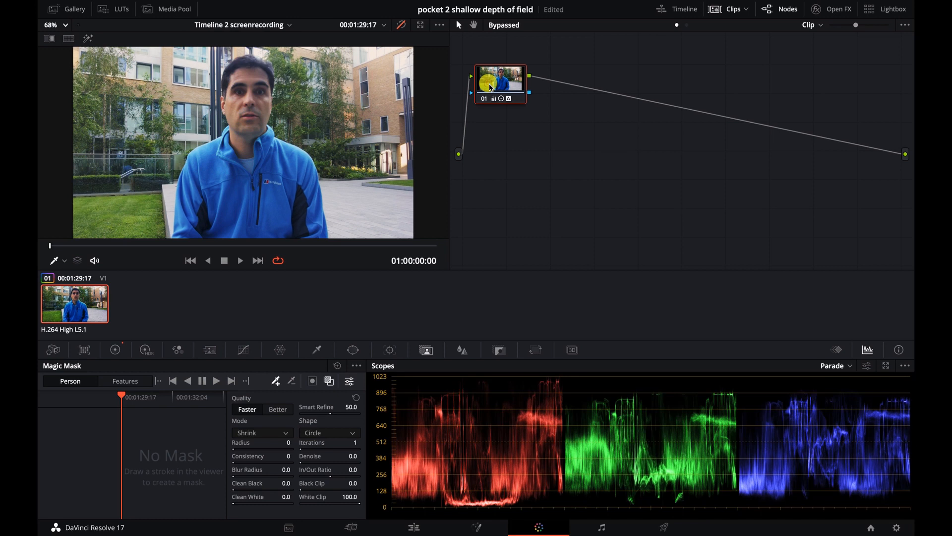
Add a serial node after node 01 and mask the man on it with a short Magic Mask Person stroke down his lower face
key(alt+s)
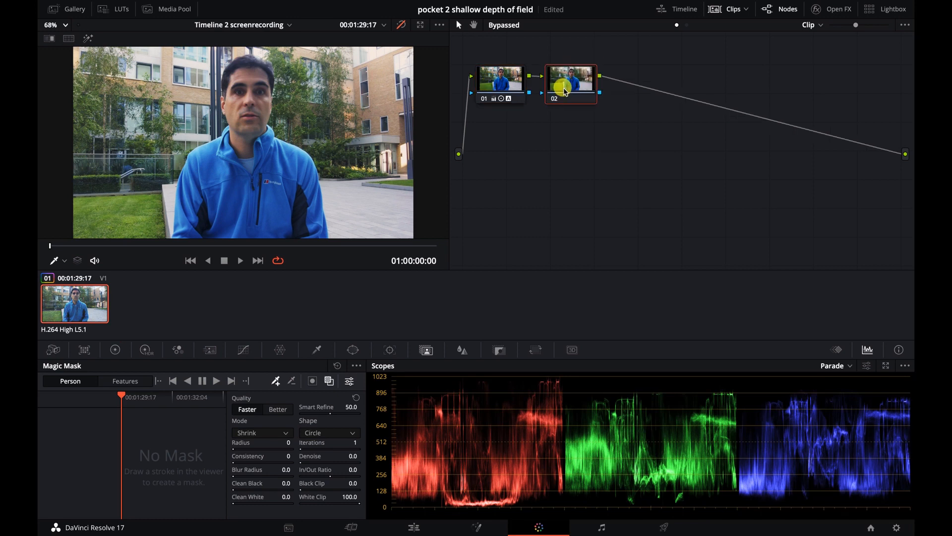
drag(573, 91, 590, 90)
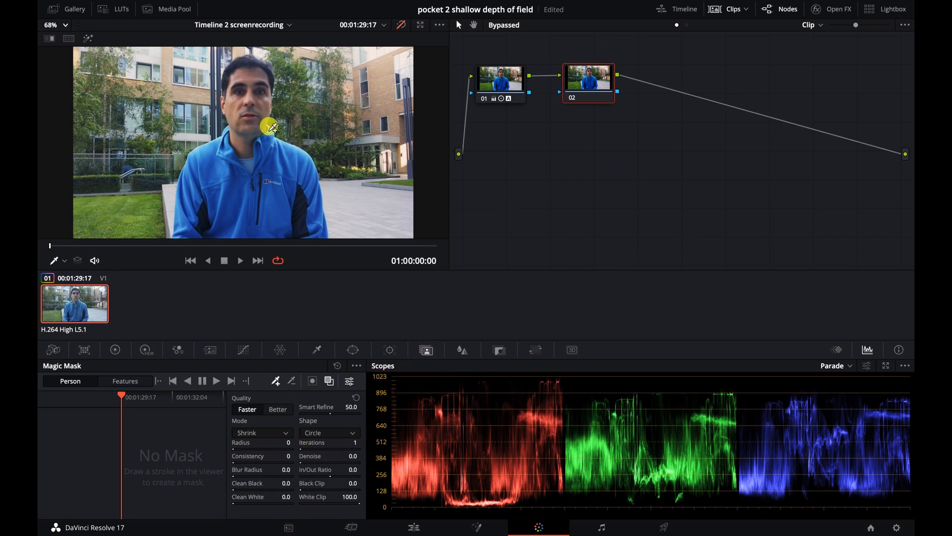
drag(254, 105, 247, 127)
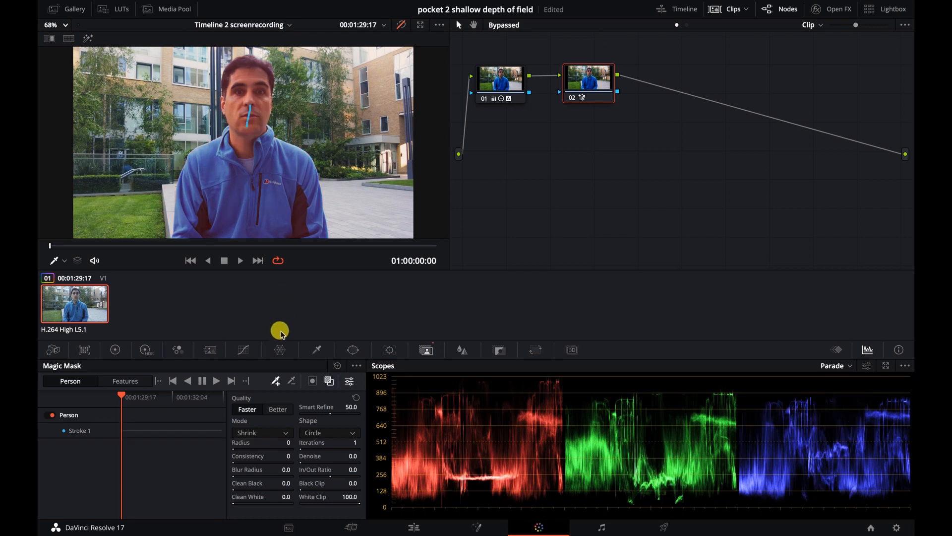
click(328, 381)
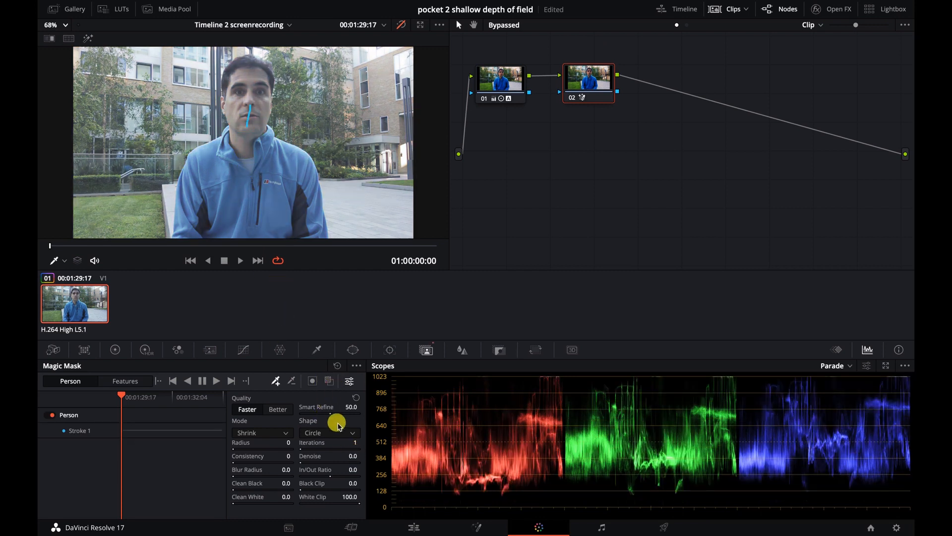
click(329, 382)
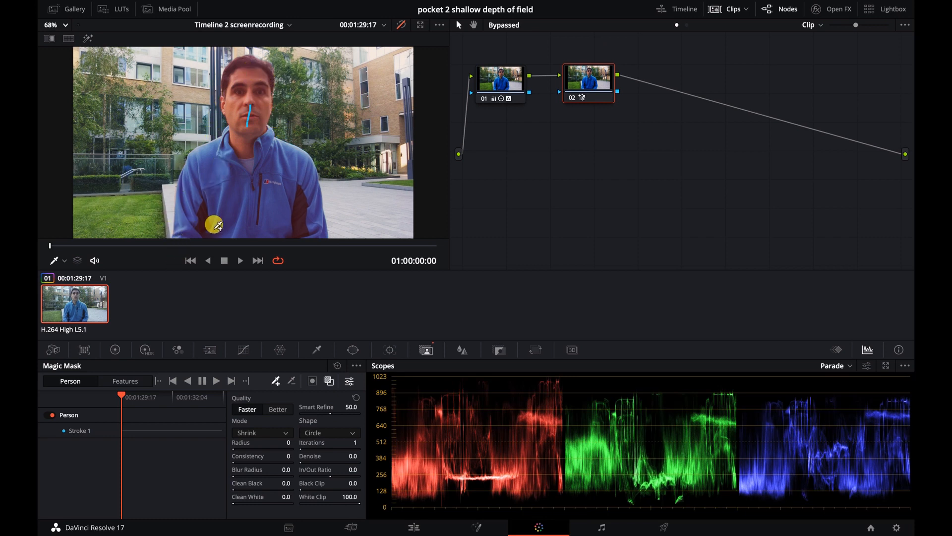
Compare the Better and Faster Magic Mask quality along the edges of the face and collar, ending on Faster
click(277, 410)
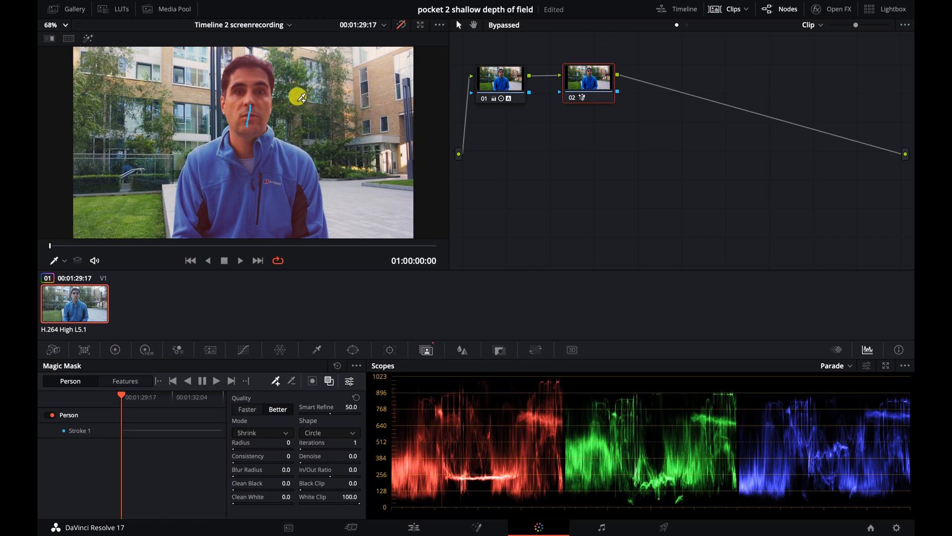
scroll(255, 151, up, 5)
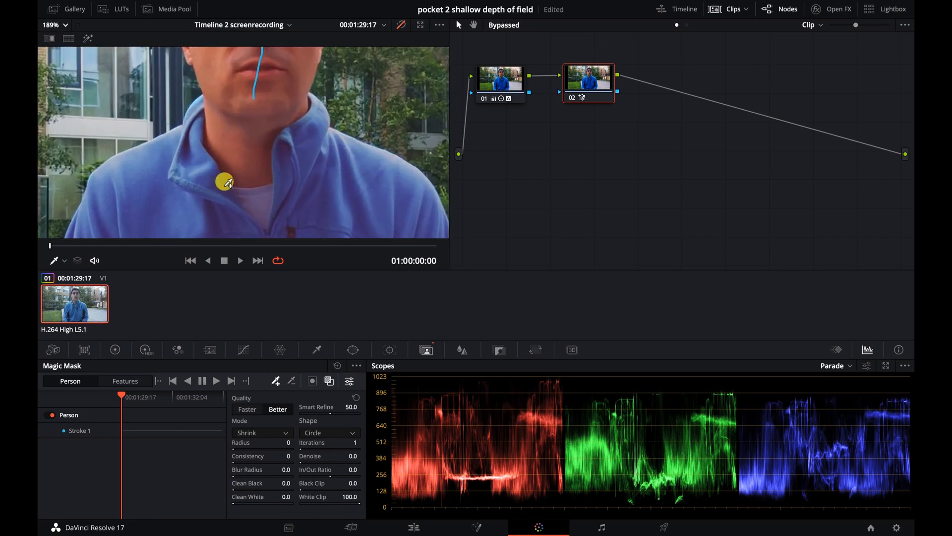
scroll(224, 181, up, 5)
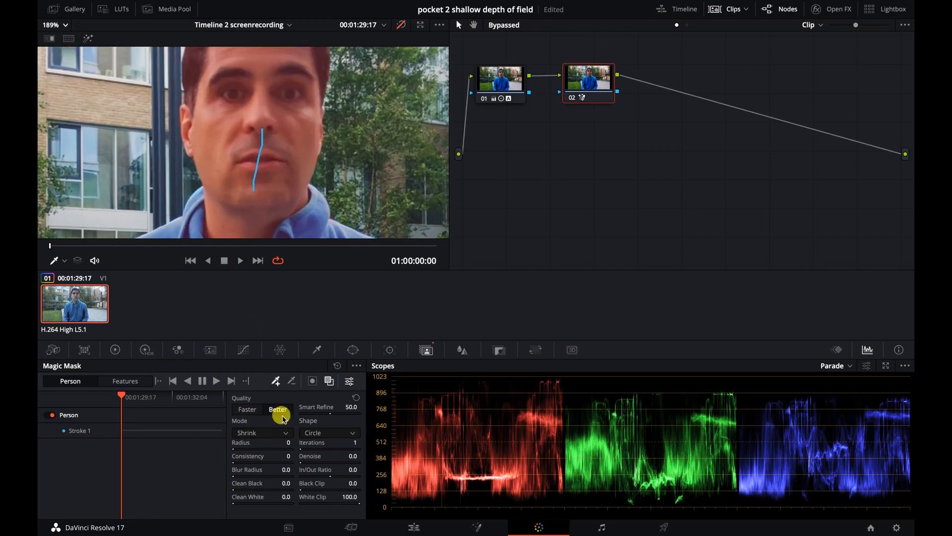
click(248, 409)
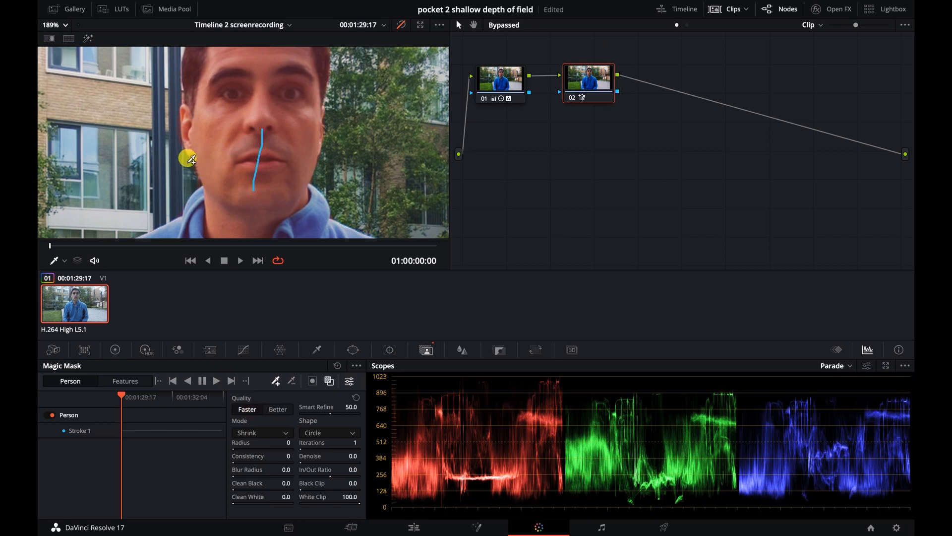
scroll(191, 159, up, 5)
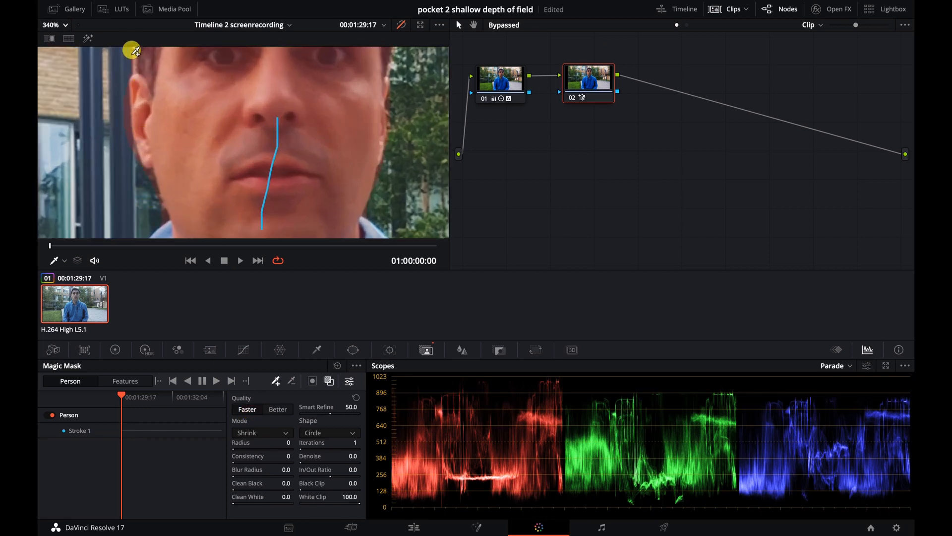
click(283, 410)
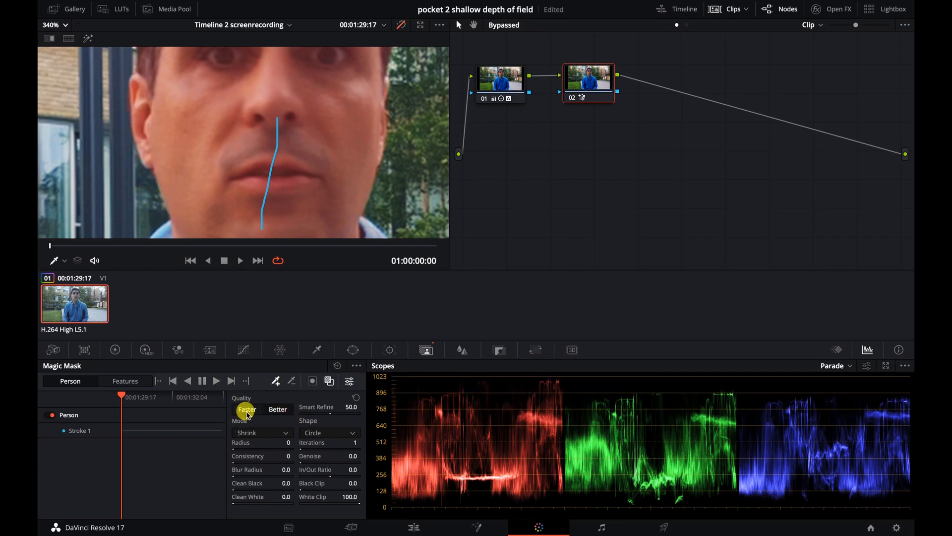
click(55, 25)
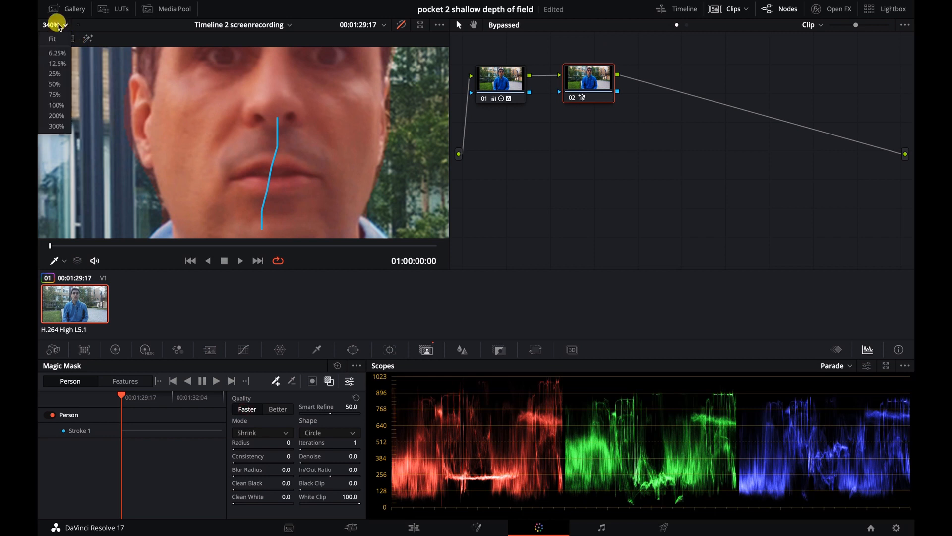
click(62, 52)
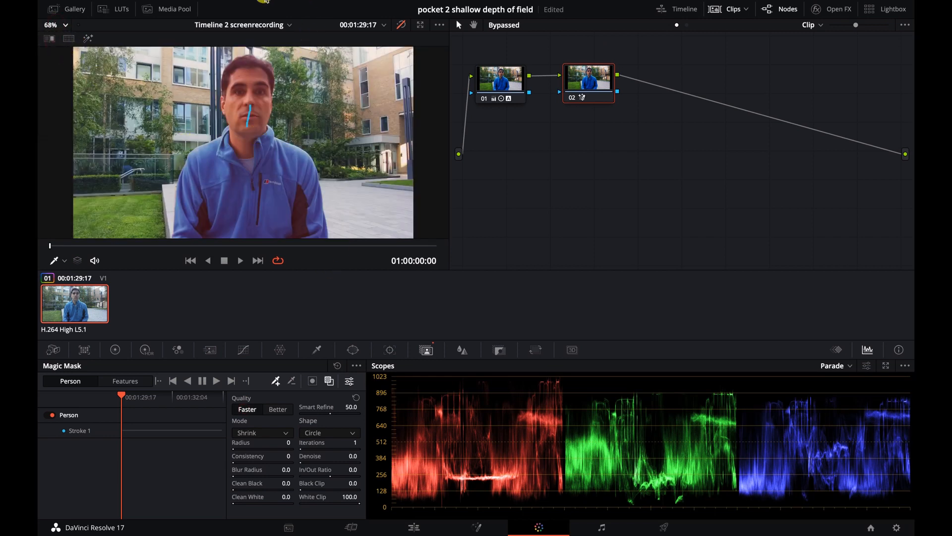
Check which Timeline Proxy Mode resolution is active
click(330, 1)
mouse_move(436, 38)
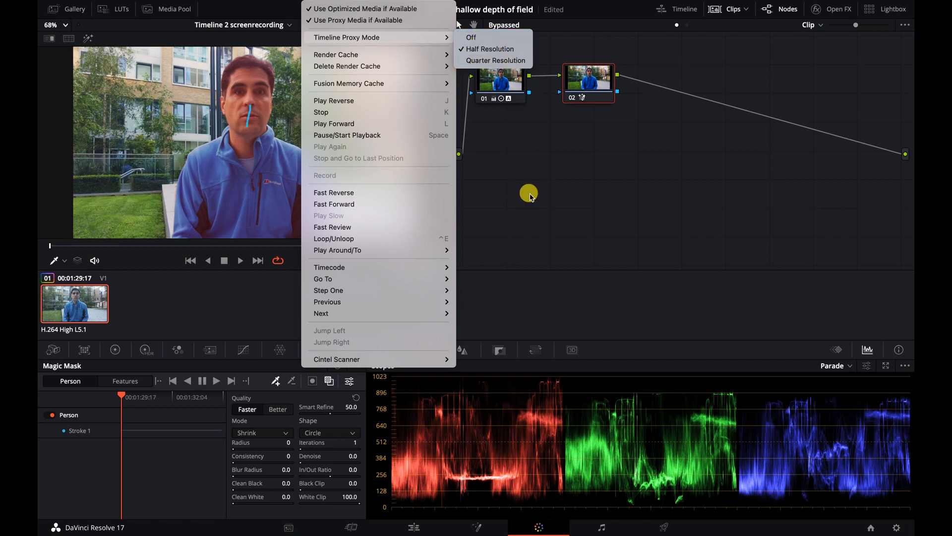
click(520, 214)
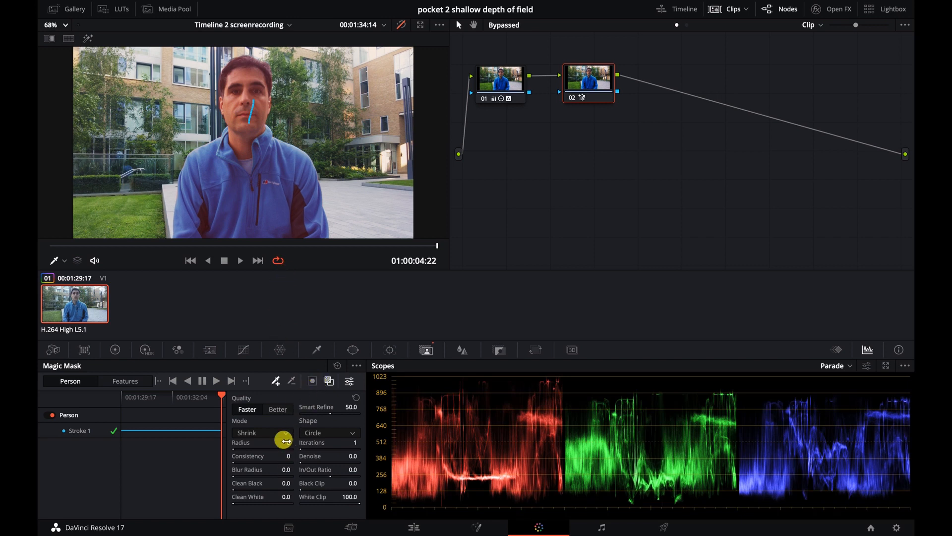
Turn the color grades back on and refine the Magic Mask with Better quality, Smart Refine 60 and Blur Radius 60
click(402, 28)
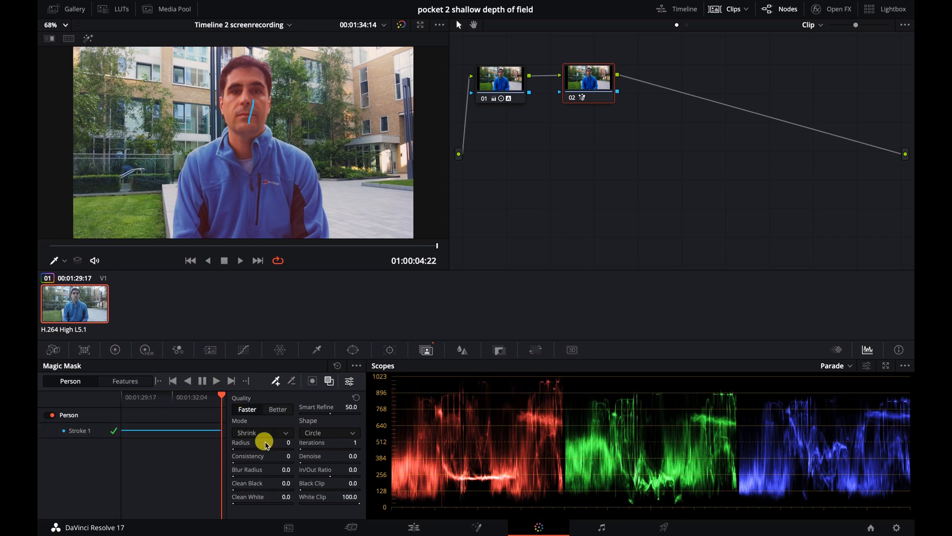
click(278, 409)
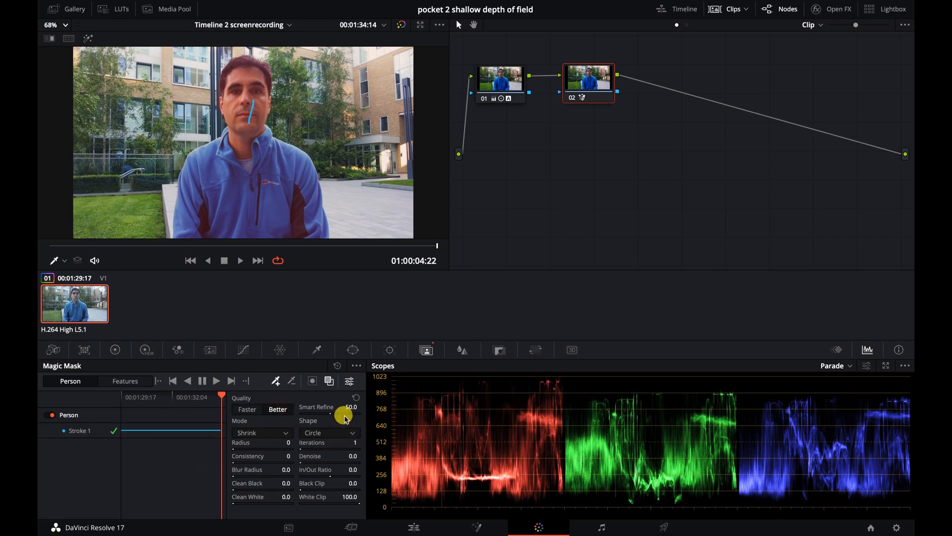
drag(349, 407, 375, 479)
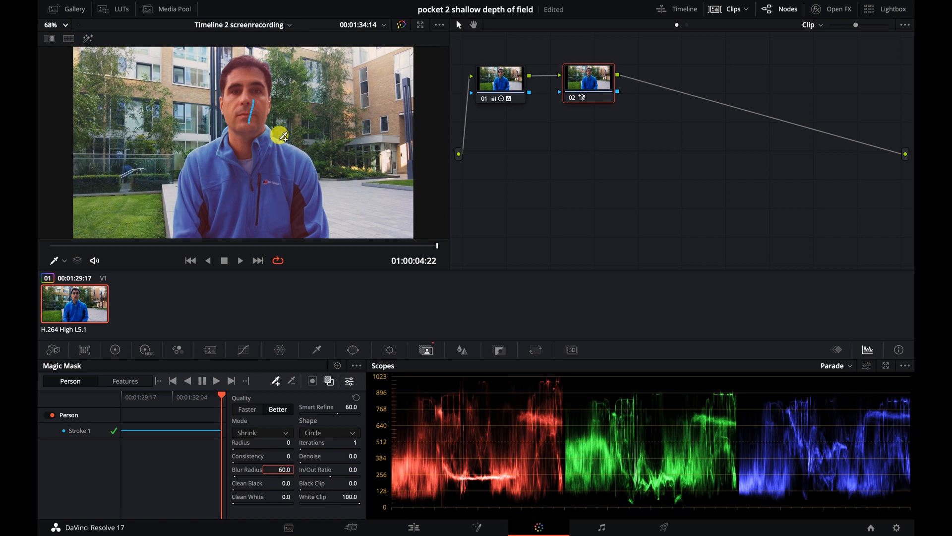
scroll(279, 136, up, 4)
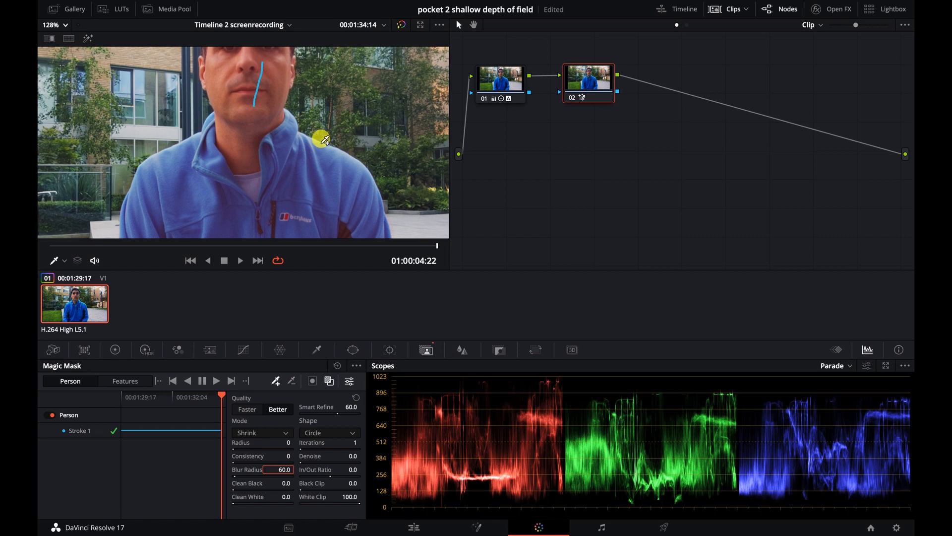
scroll(323, 160, down, 5)
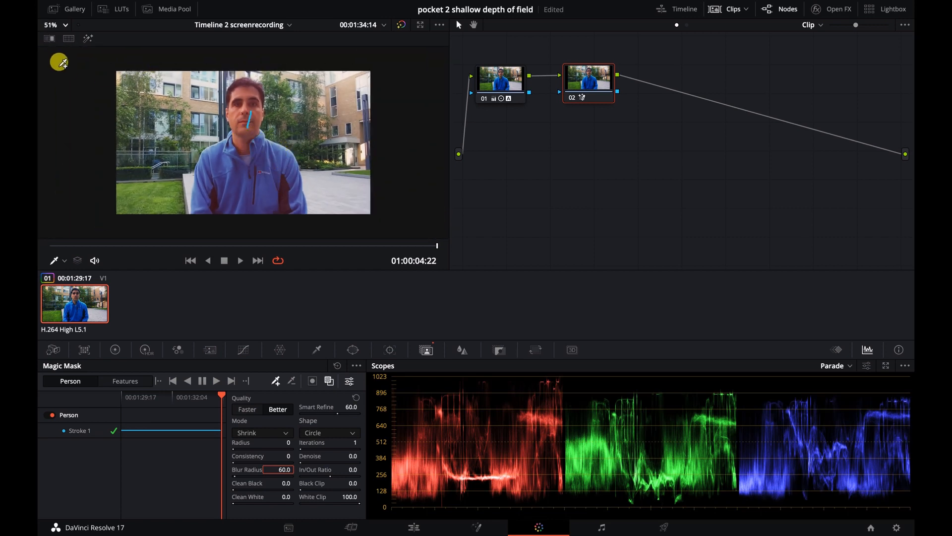
click(54, 26)
click(52, 50)
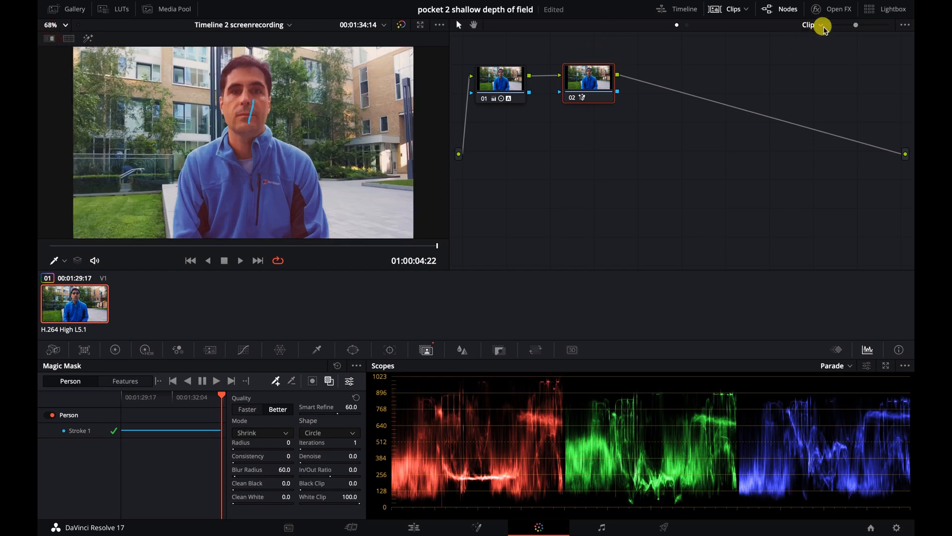
Apply Lens Blur with a Blur Size of 2.50 to node 02 and invert the Magic Mask to blur only the background
click(833, 9)
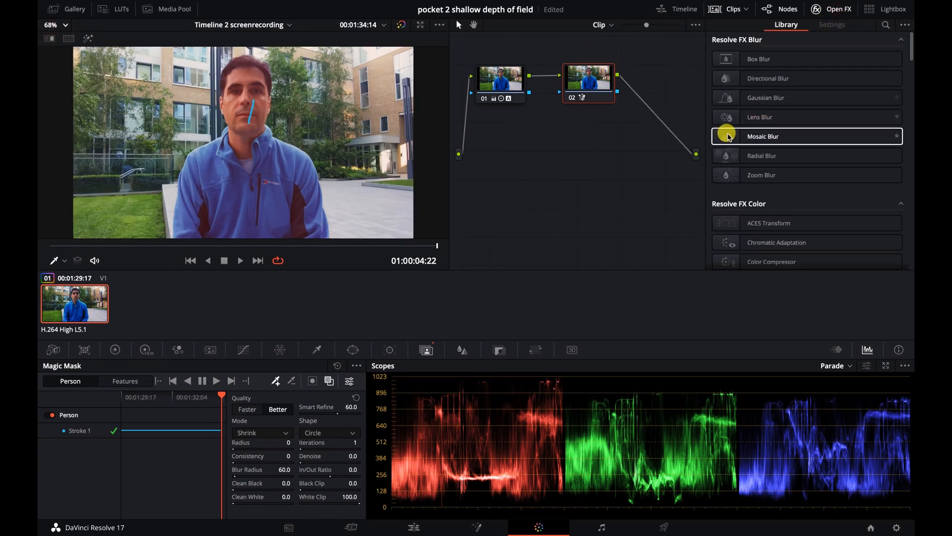
drag(769, 117, 589, 80)
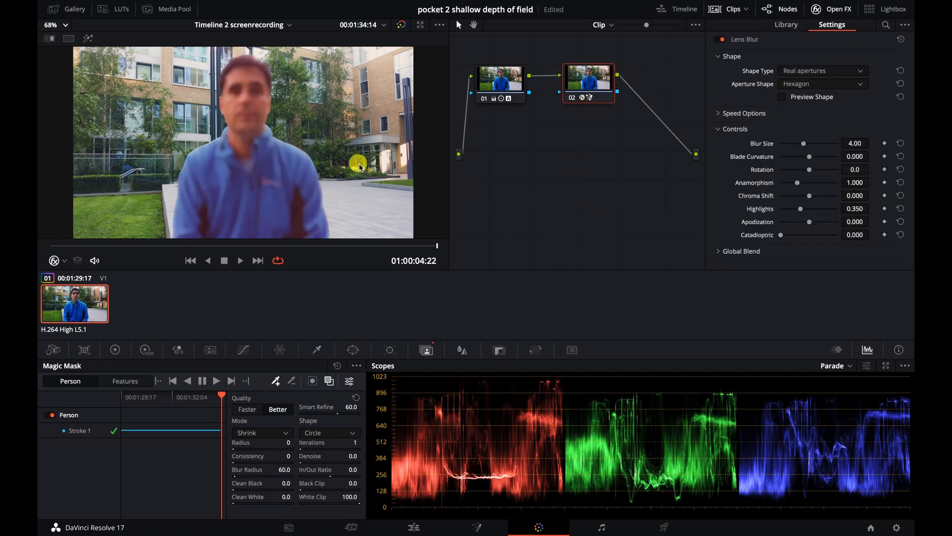
click(313, 381)
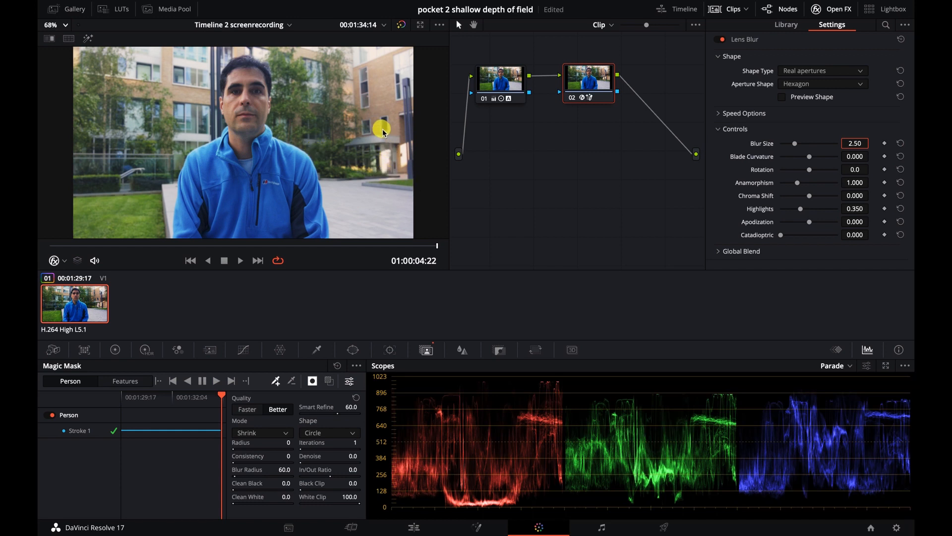
Turn Timeline Proxy Mode off, reviewing the blurred shot full screen before and after the change
key(ctrl+f)
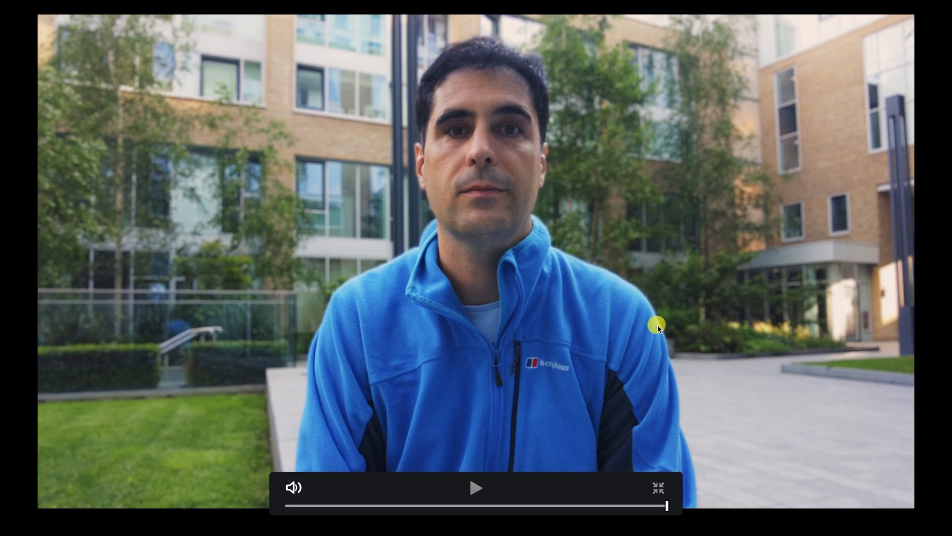
key(Escape)
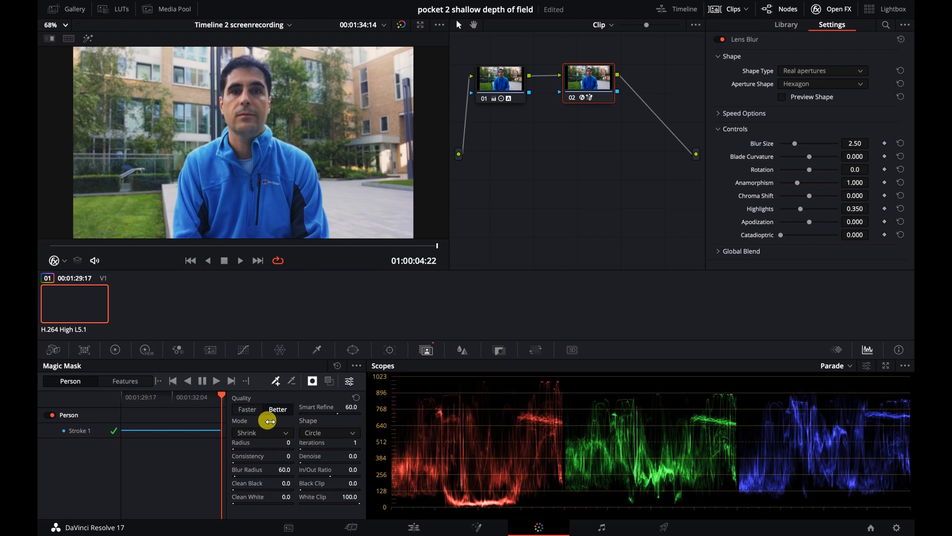
click(284, 1)
mouse_move(437, 37)
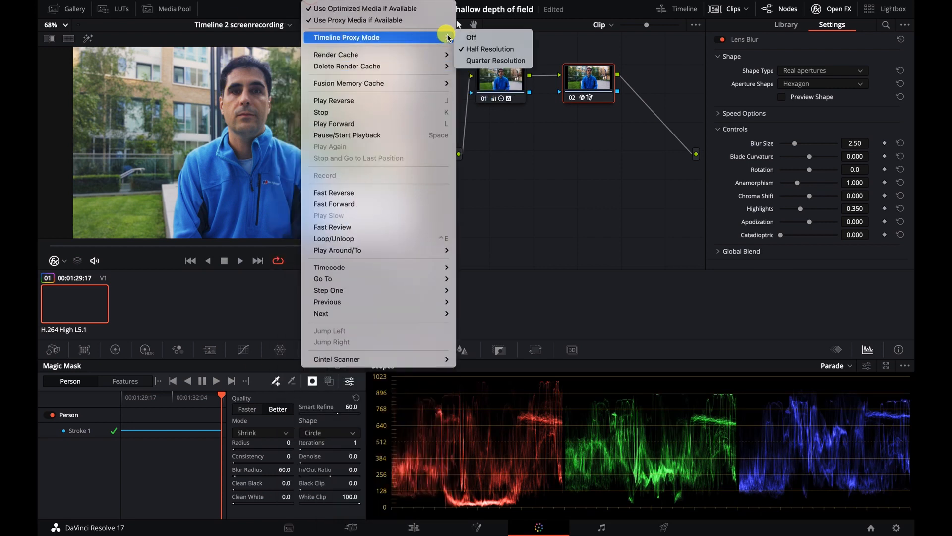
click(486, 39)
key(super+f)
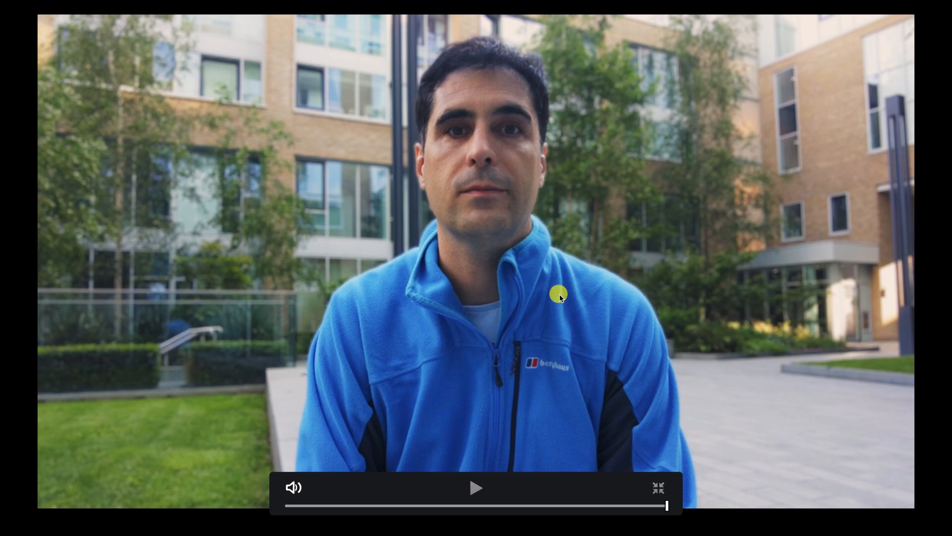
key(super+f)
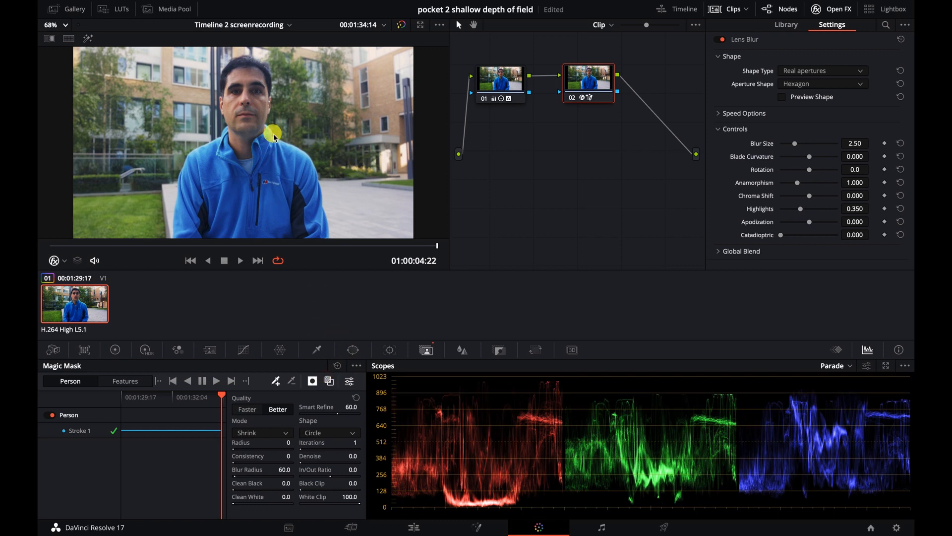
Inspect the mask edges around the man's jacket, hair and face up close, and fit the whole frame back in the viewer
scroll(252, 161, up, 2)
scroll(252, 161, up, 3)
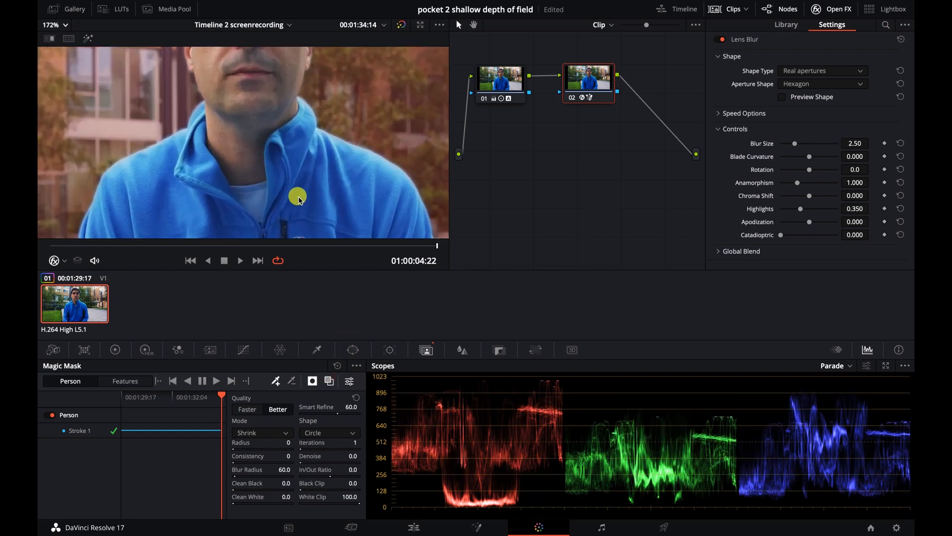
scroll(293, 173, up, 5)
scroll(301, 80, up, 2)
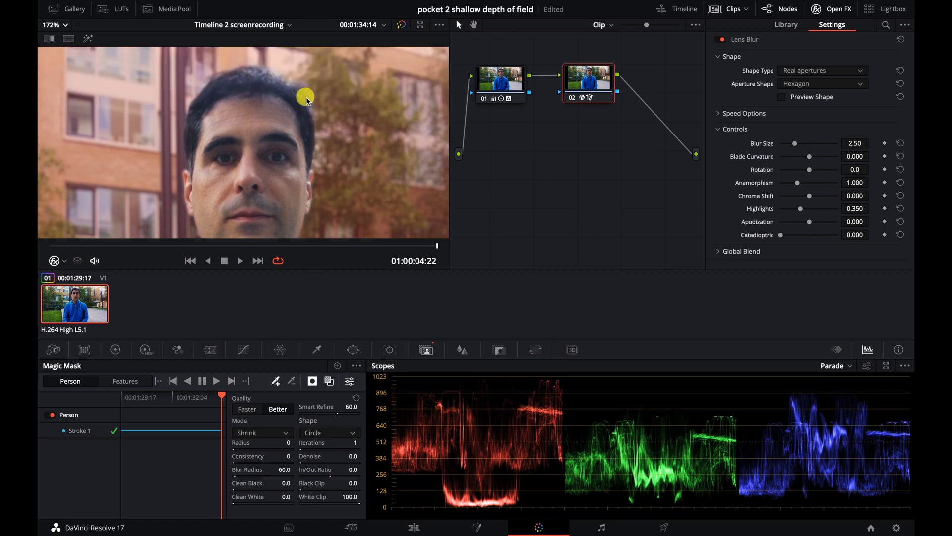
scroll(307, 102, down, 2)
click(61, 25)
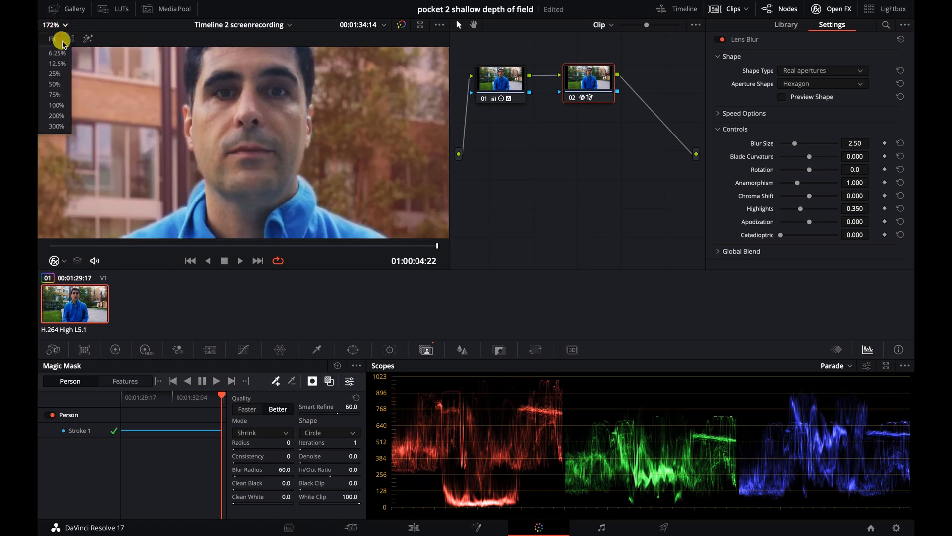
click(52, 49)
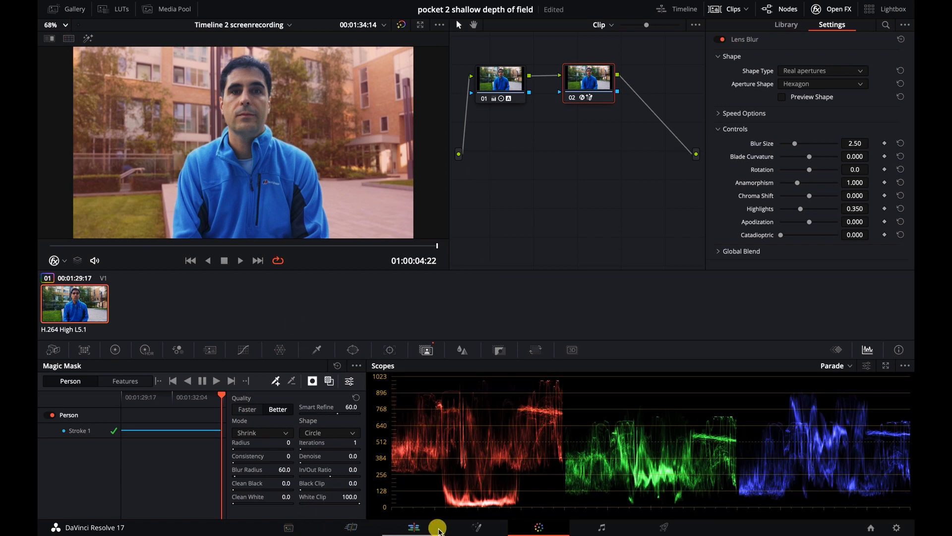
Open the timeline on the Edit page and play the graded clip from 01:00:03:00
click(416, 528)
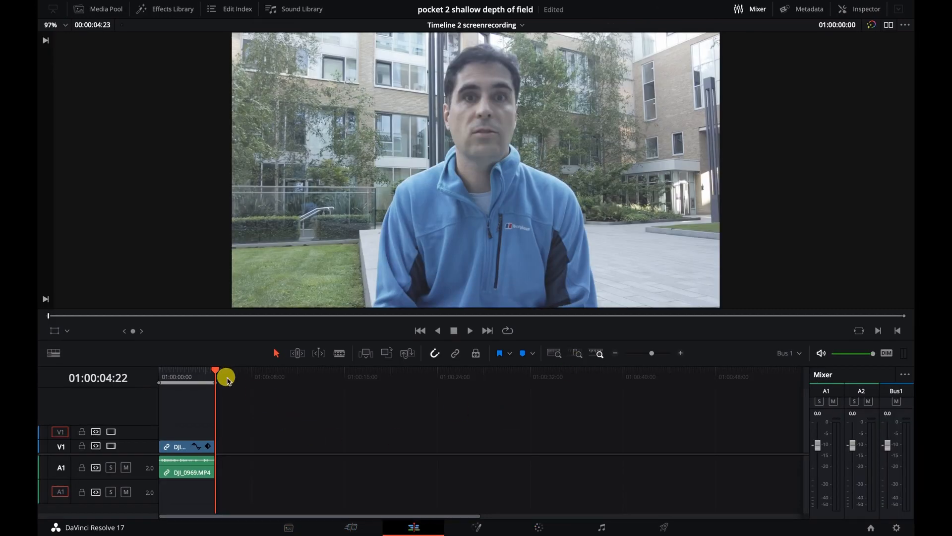
click(181, 377)
drag(182, 379, 193, 376)
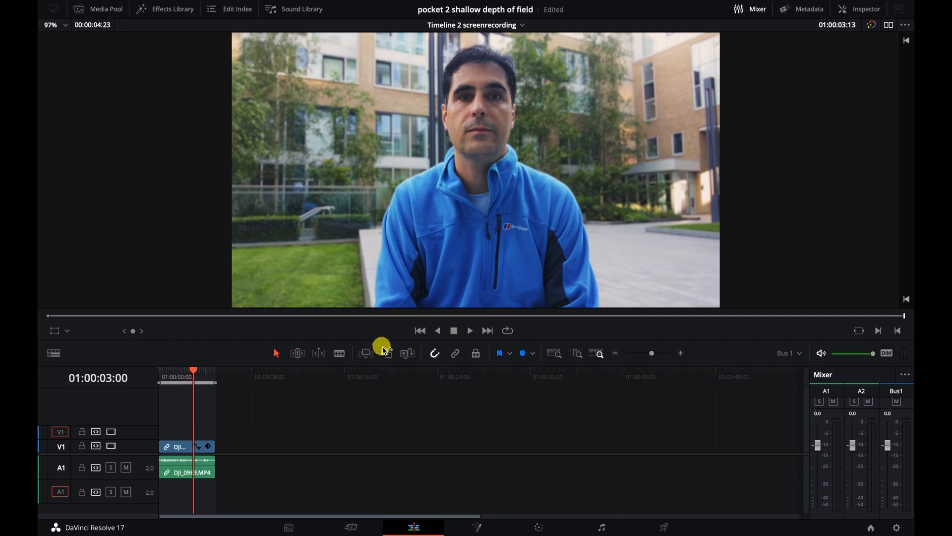
key(space)
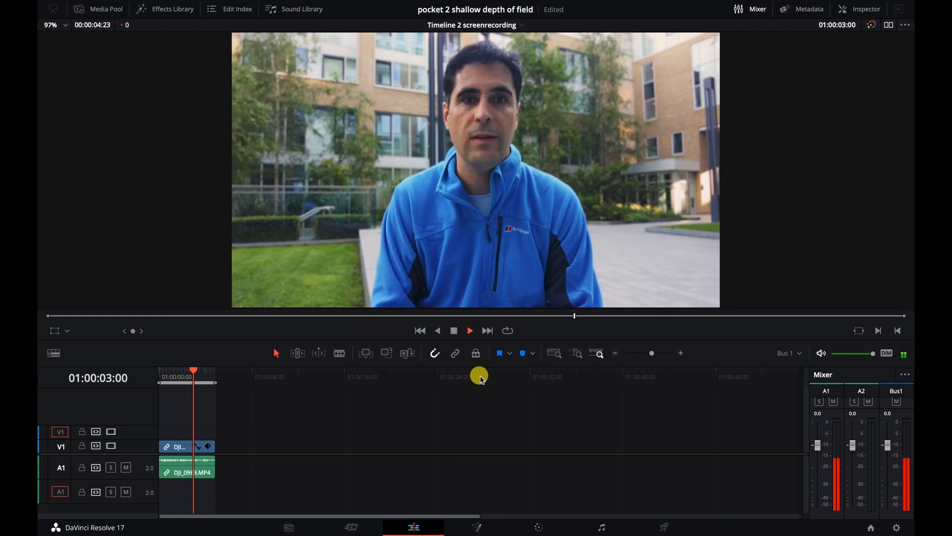
key(space)
Play the original clip with color grades bypassed and system sound muted, return to the clip's start and re-enable the grades
click(872, 25)
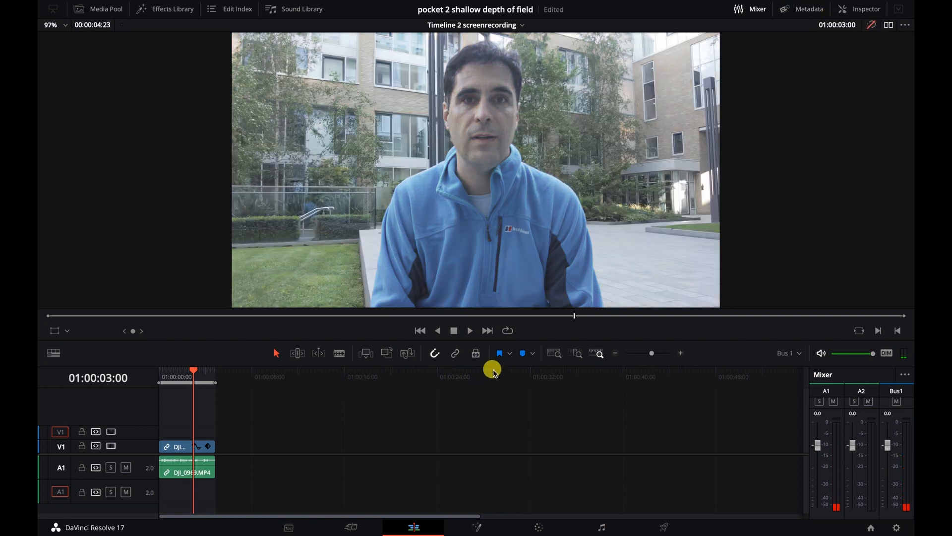
key(XF86AudioMute)
key(space)
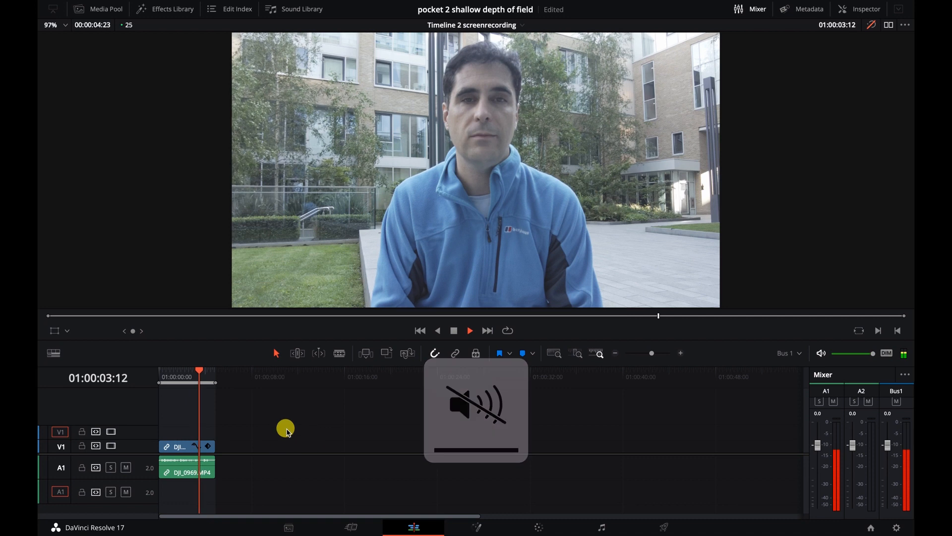
click(158, 372)
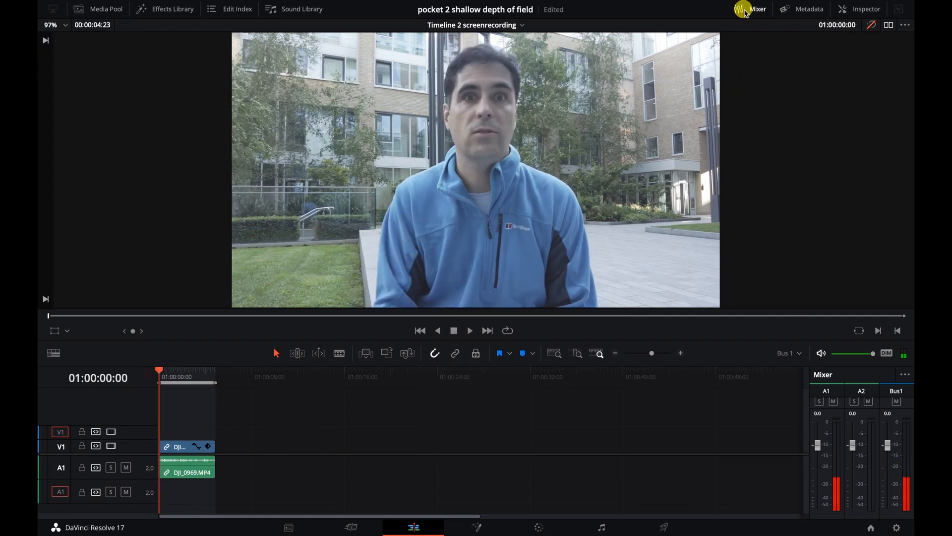
click(871, 25)
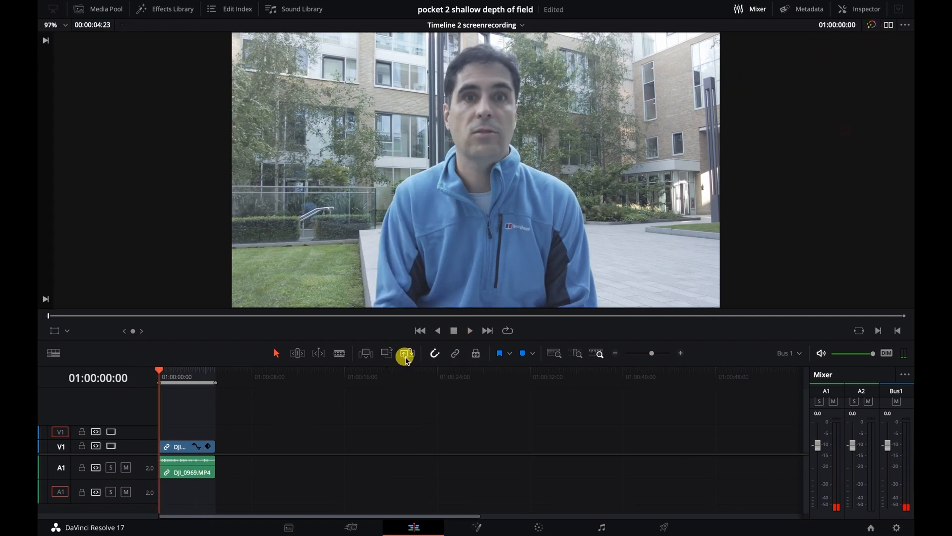
Check the Render in Place option for the video clip and scrub through its middle to review the blurred background
right_click(178, 448)
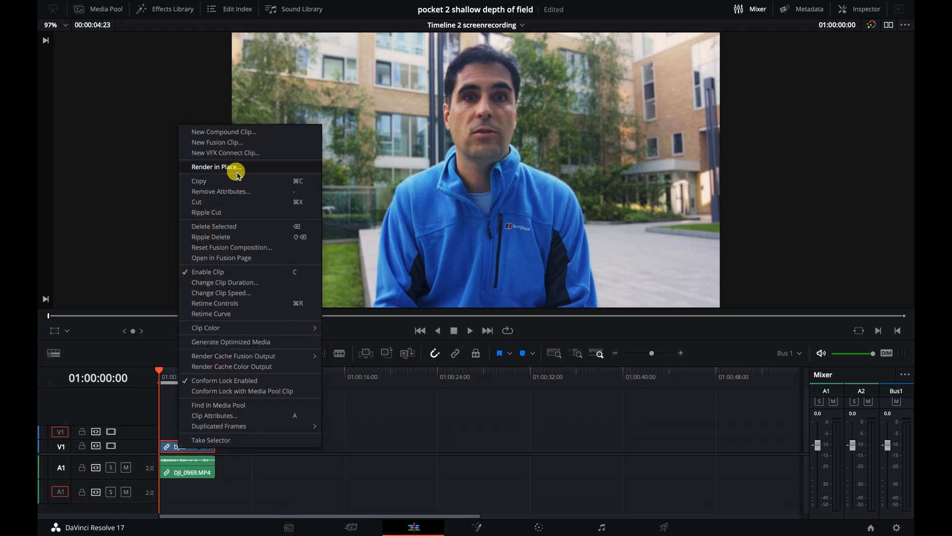
click(411, 445)
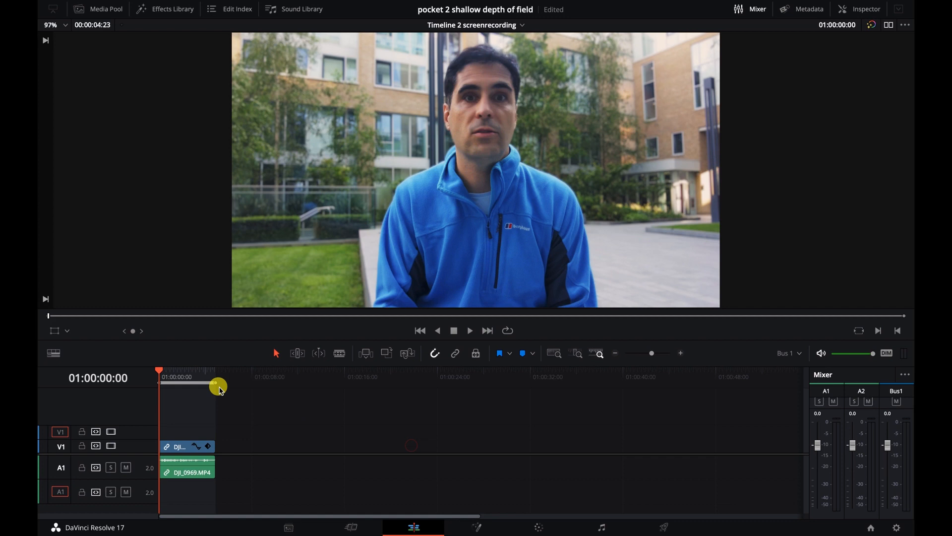
mouse_move(185, 380)
mouse_down()
mouse_move(155, 376)
mouse_move(204, 377)
mouse_move(190, 377)
mouse_up()
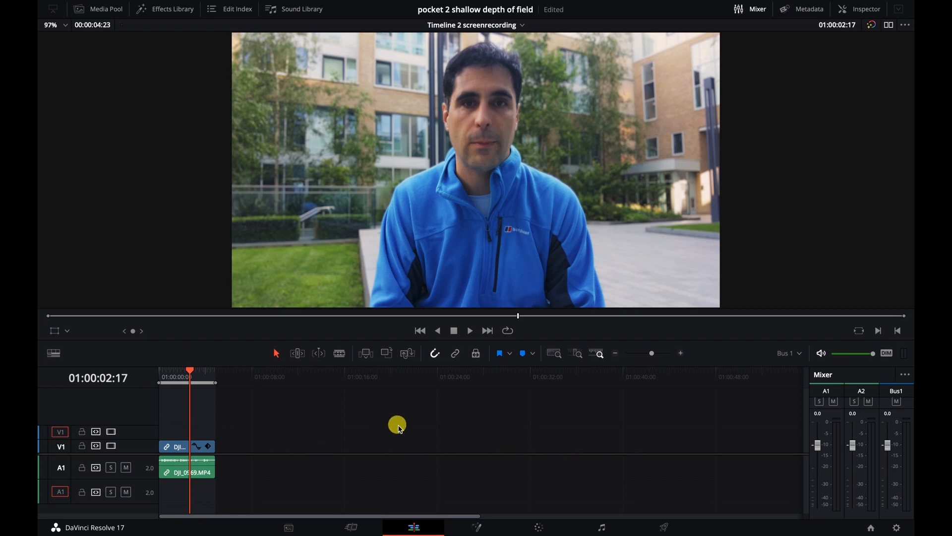
drag(185, 377, 194, 378)
click(182, 377)
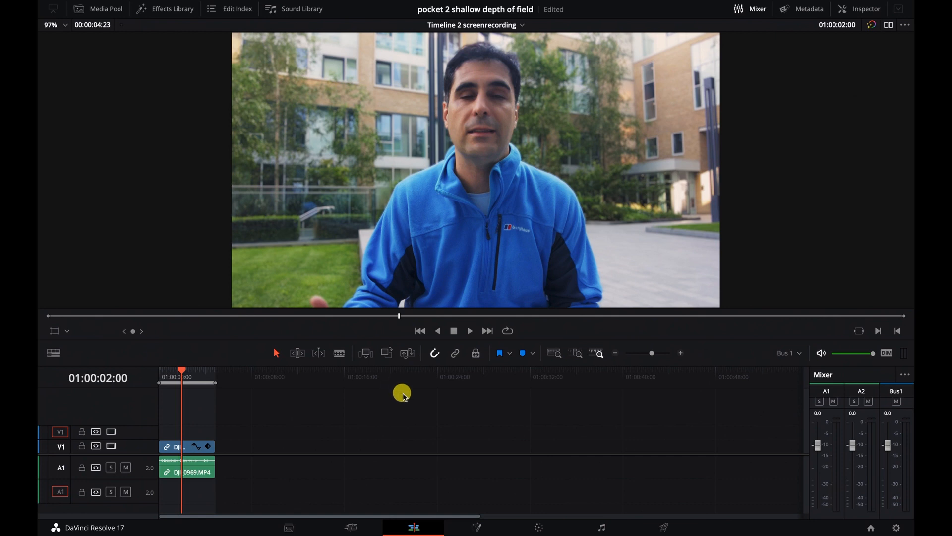
mouse_move(195, 372)
mouse_down()
mouse_move(184, 378)
mouse_move(203, 378)
mouse_move(188, 379)
mouse_up()
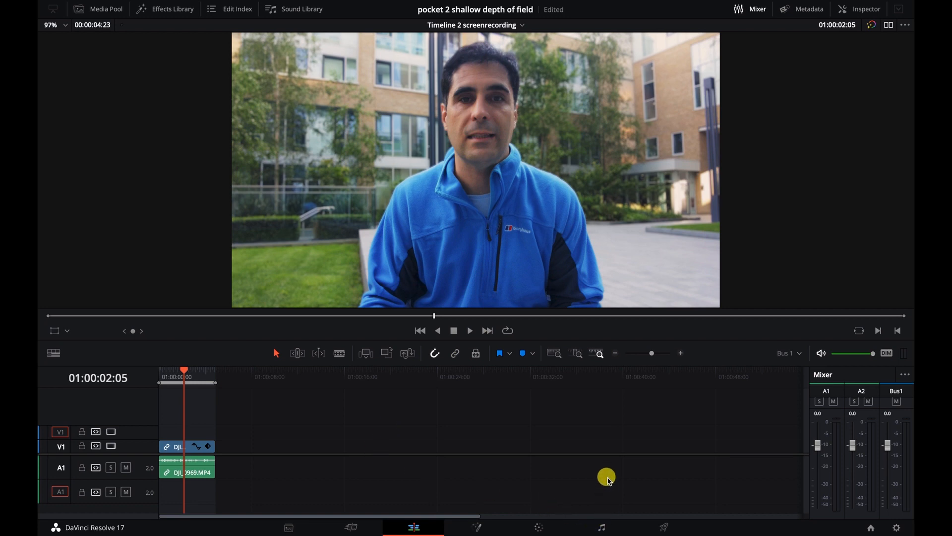
Look over the Color page and the render settings on the Deliver page, and return to the Edit page
click(537, 527)
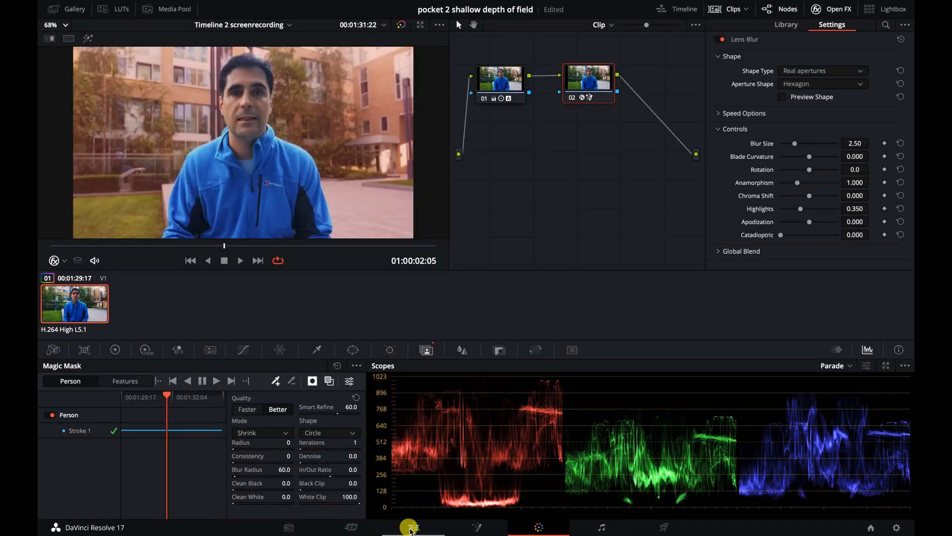
click(411, 528)
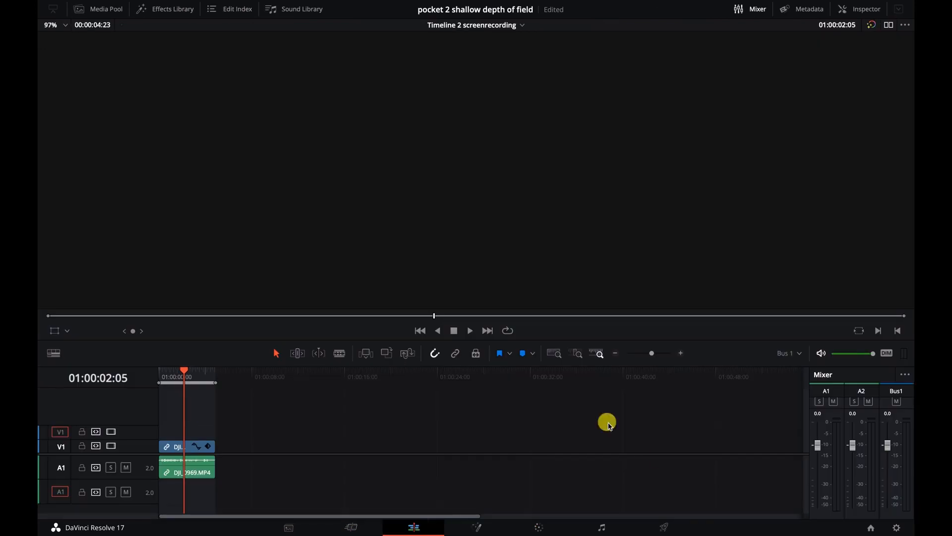
click(663, 528)
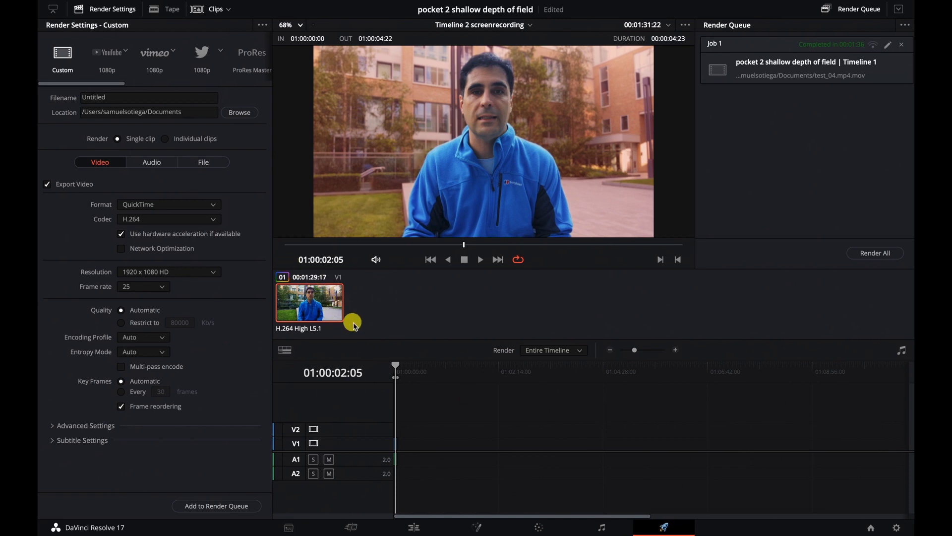
click(420, 529)
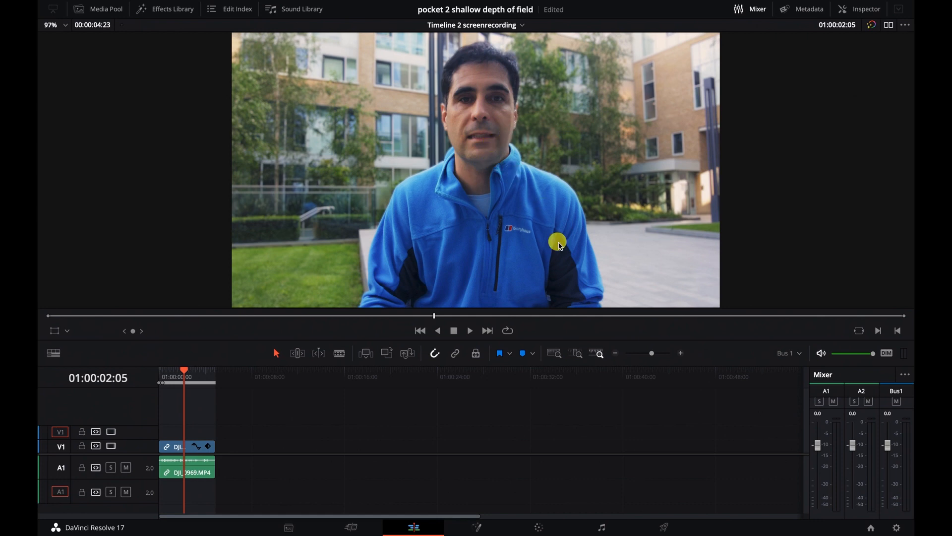
Compare the shot full screen, playing it with color grades bypassed and viewing it with the grades turned back on
click(871, 24)
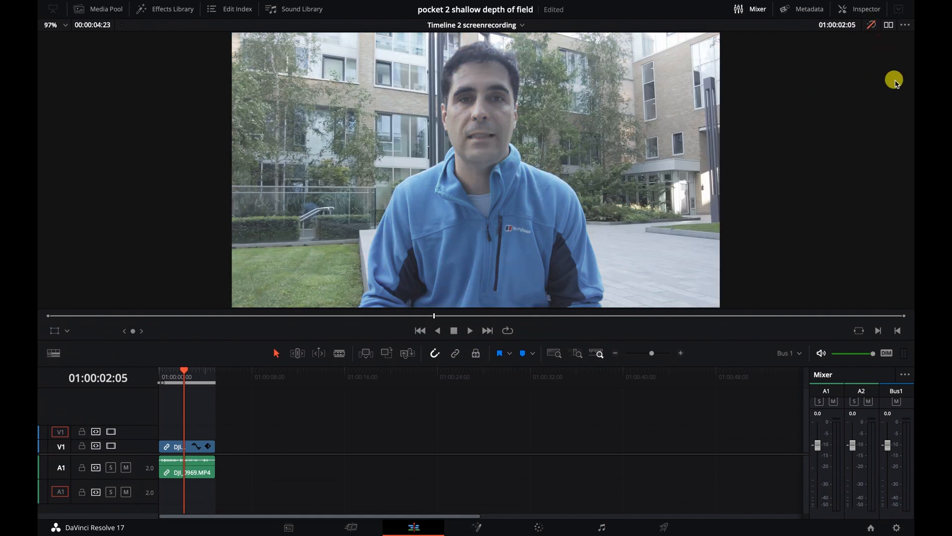
key(ctrl+f)
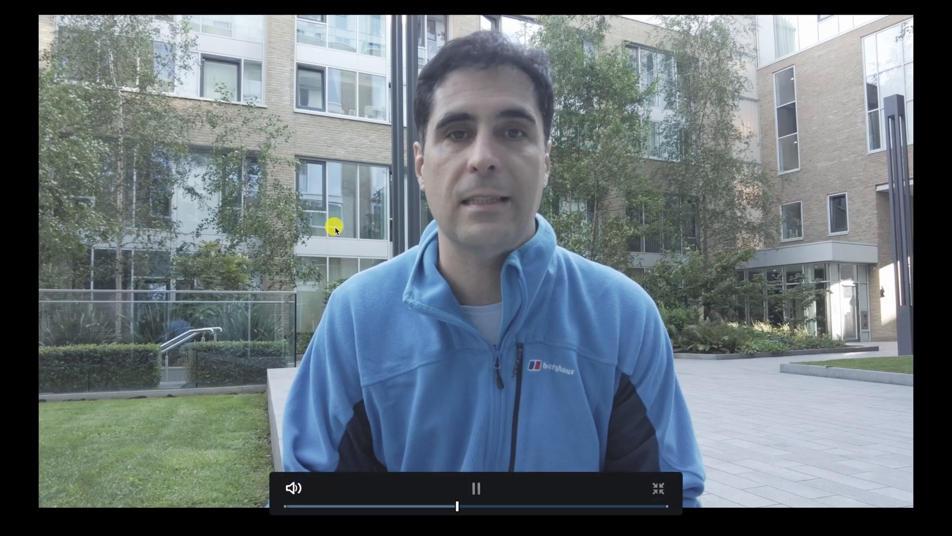
key(space)
key(space)
key(space)
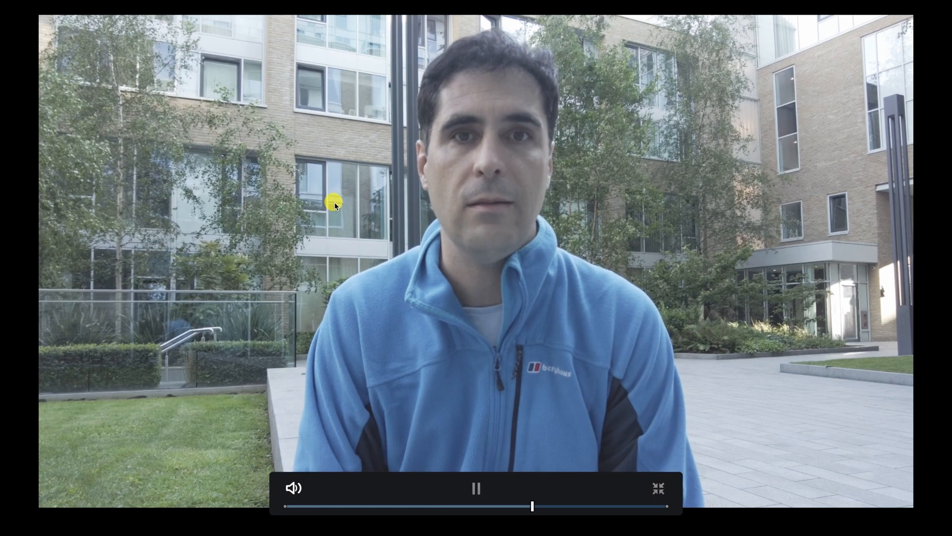
key(space)
key(Escape)
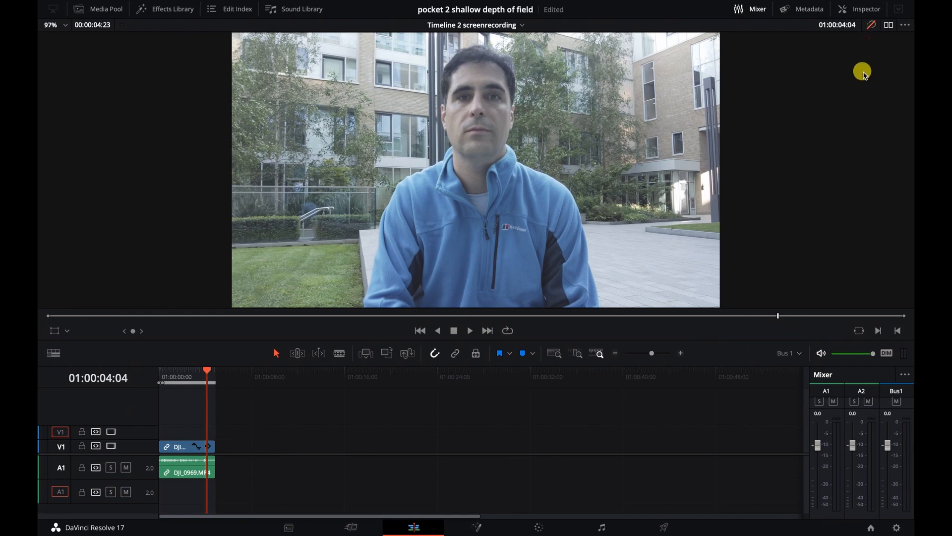
key(ctrl+f)
key(shift+d)
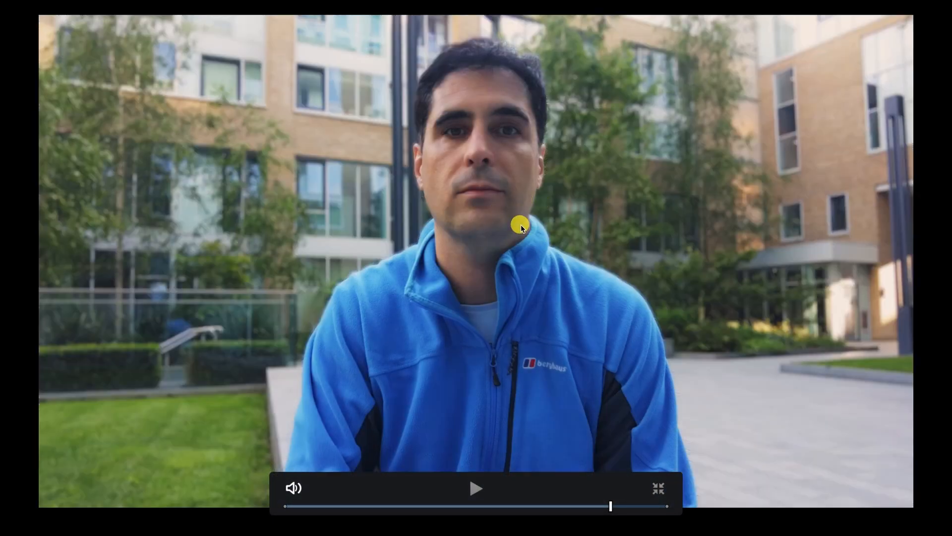